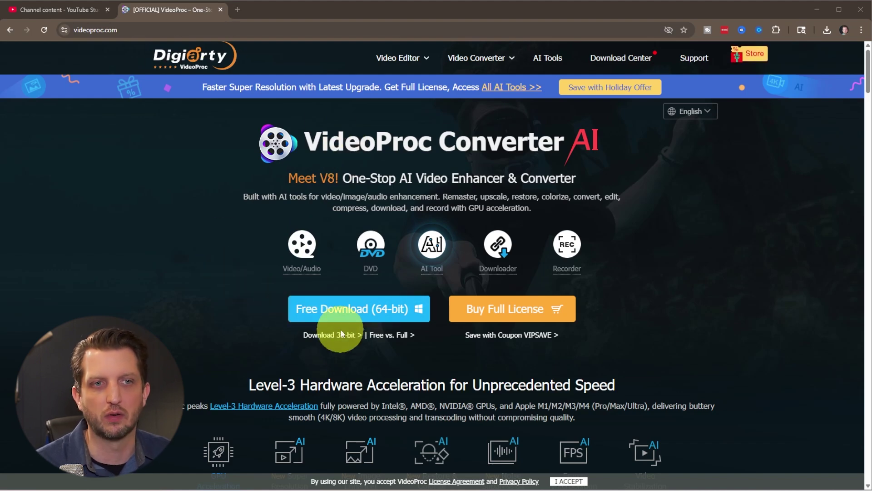
- Review the VideoProc Free vs. Full comparison table
click(391, 335)
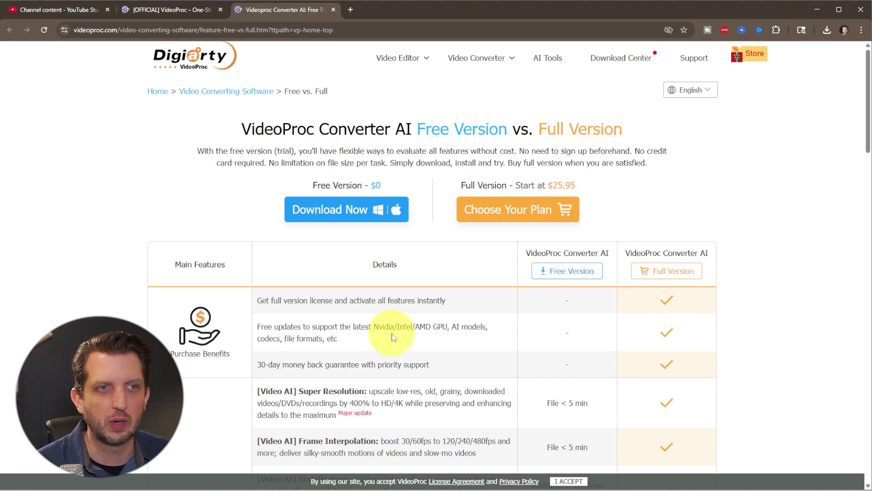
scroll(487, 302, down, 3)
scroll(497, 302, down, 1)
scroll(494, 304, down, 1)
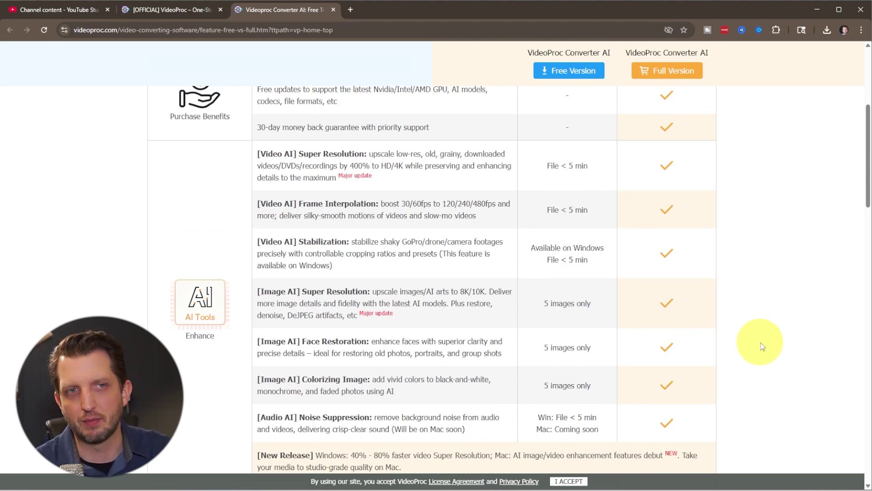
scroll(760, 343, up, 3)
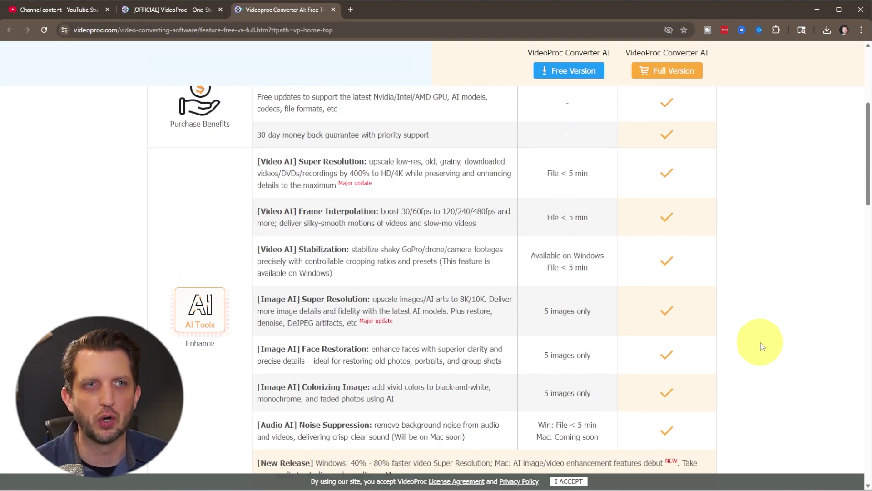
scroll(760, 344, down, 2)
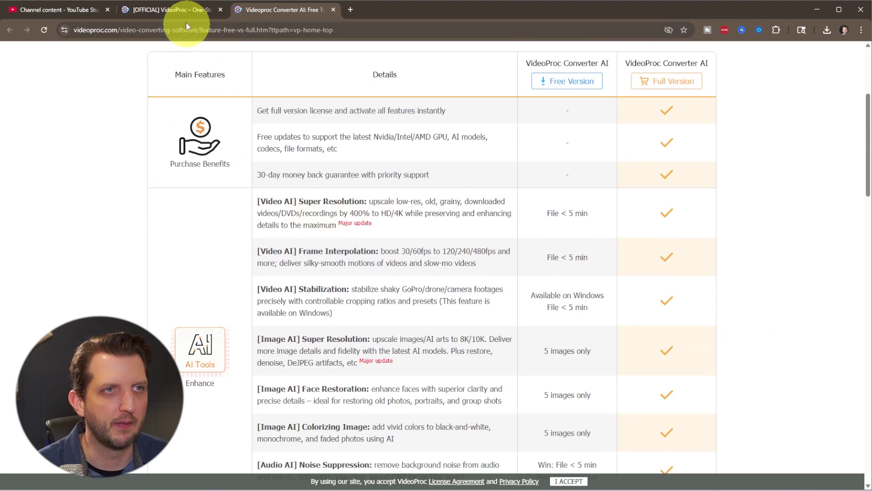
- Download the 64-bit VideoProc installer from the homepage and show it in its folder
click(175, 9)
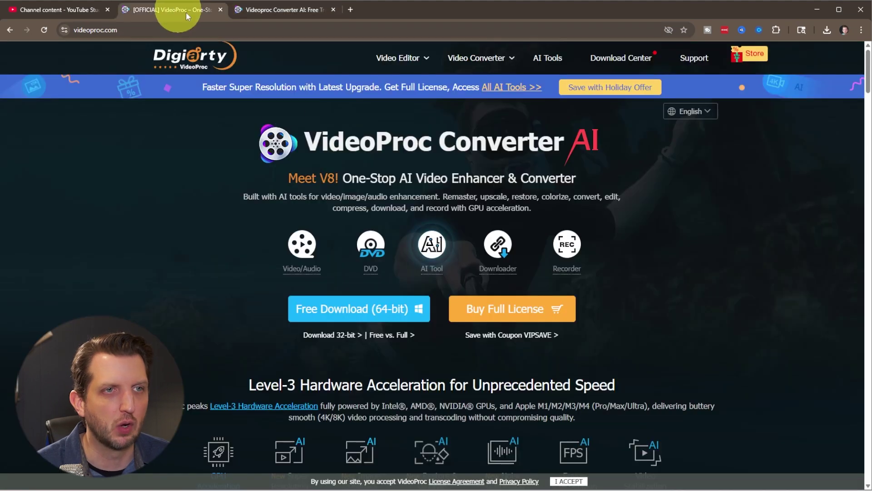
click(358, 310)
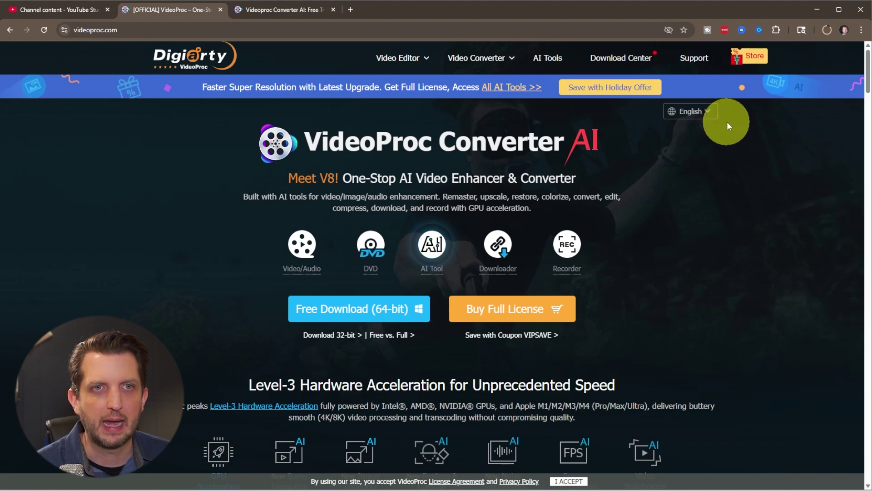
click(826, 29)
click(816, 64)
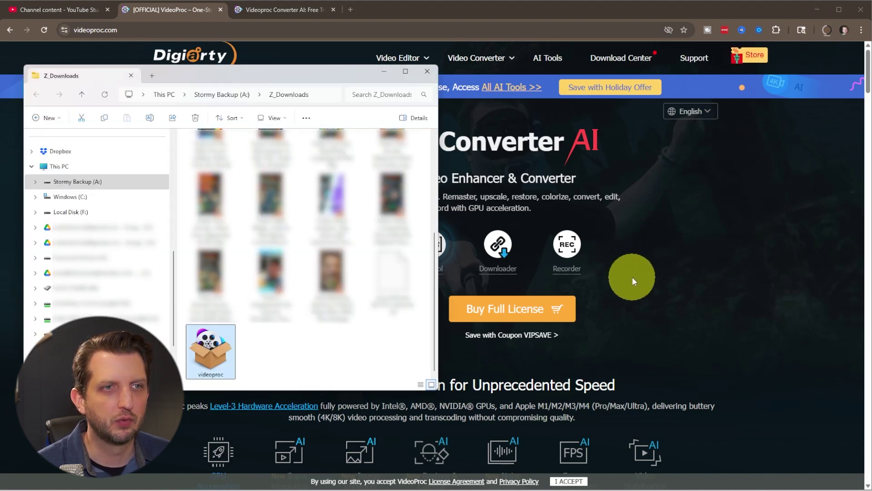
- Install VideoProc Converter AI from the downloaded installer, launch it, and close the thank-you page
double_click(209, 355)
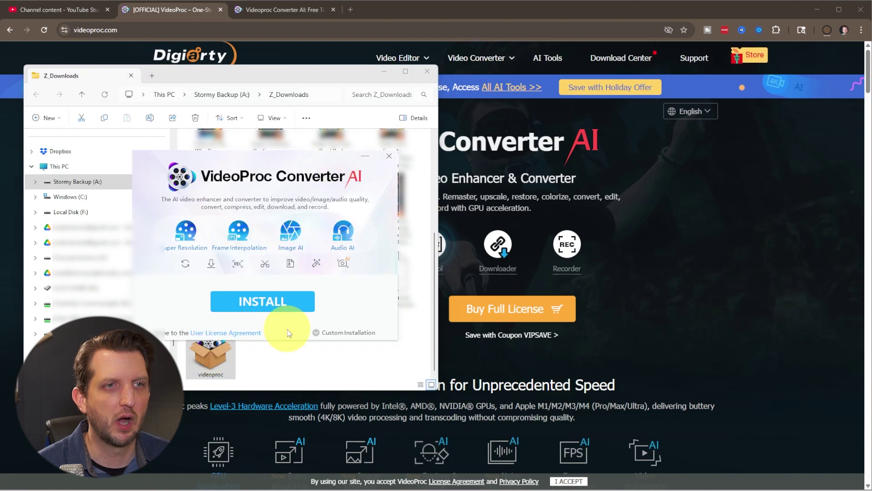
click(266, 304)
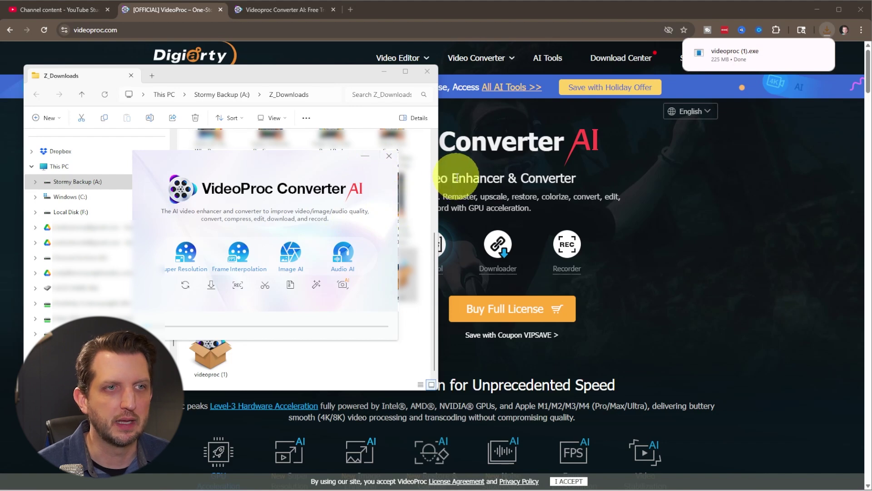
click(536, 157)
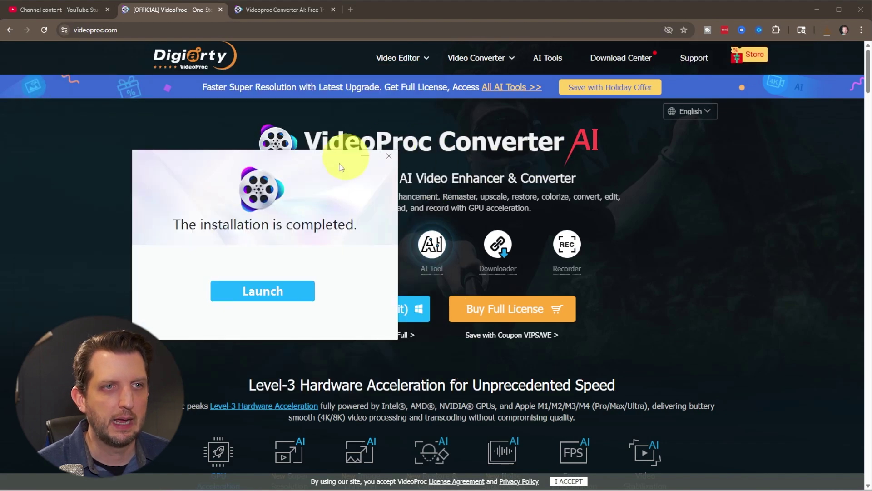
click(272, 292)
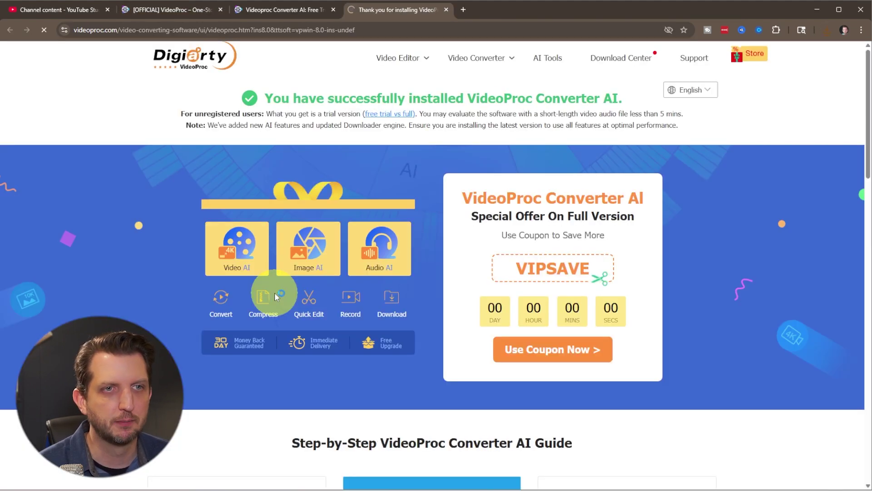
click(446, 10)
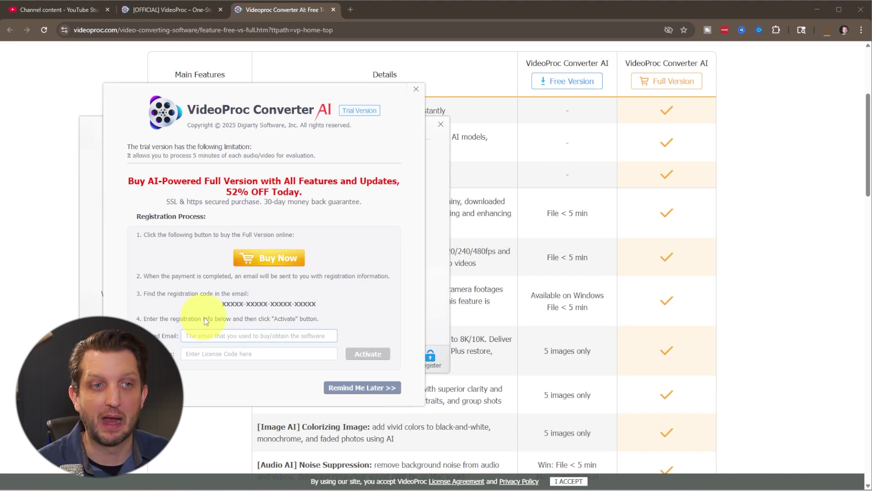
- Continue the trial with 'Remind Me Later' and enter the Video Converter workspace
click(358, 385)
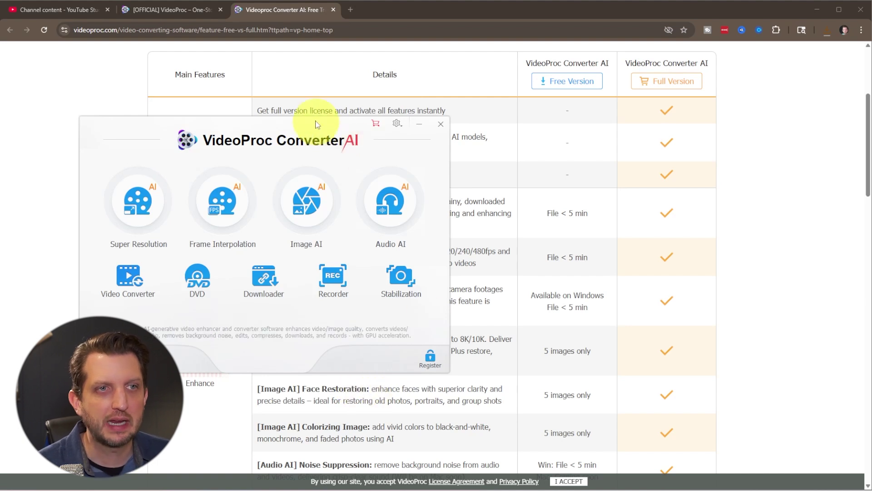
drag(322, 119, 396, 135)
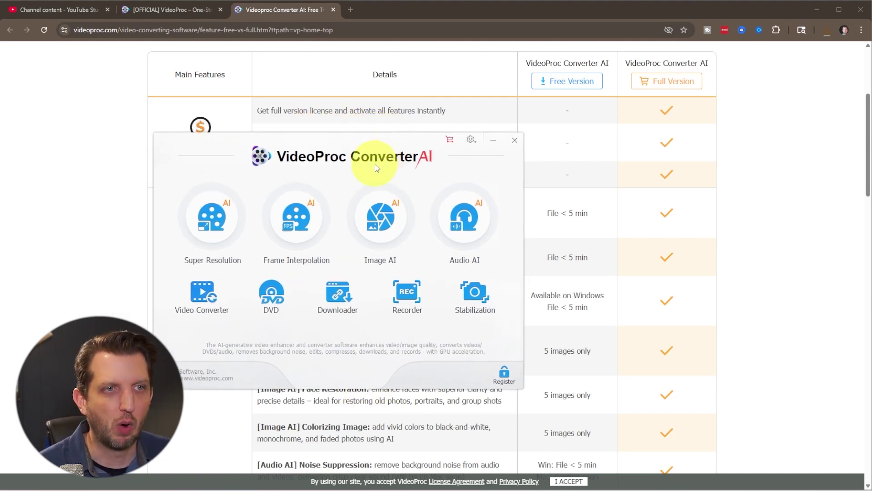
click(202, 295)
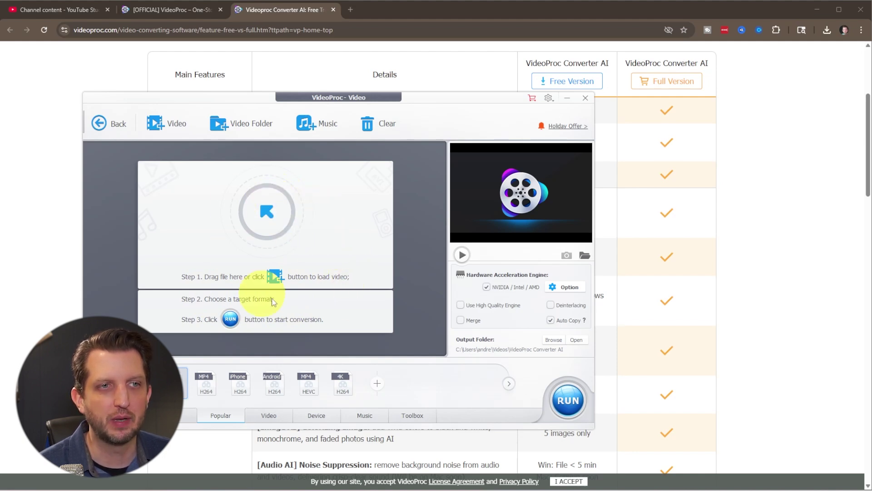
- Add the MM115 Content Planning Checklist video from 03_MM_FINALS to the converter
click(170, 126)
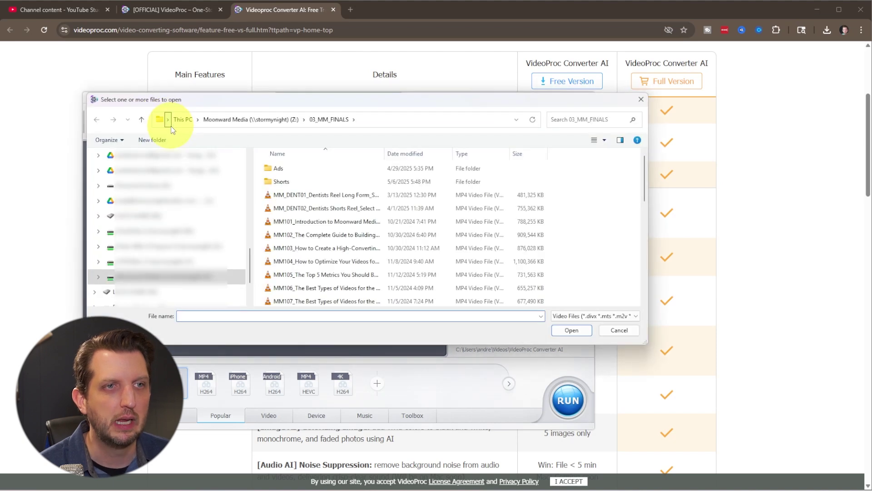
scroll(355, 254, down, 3)
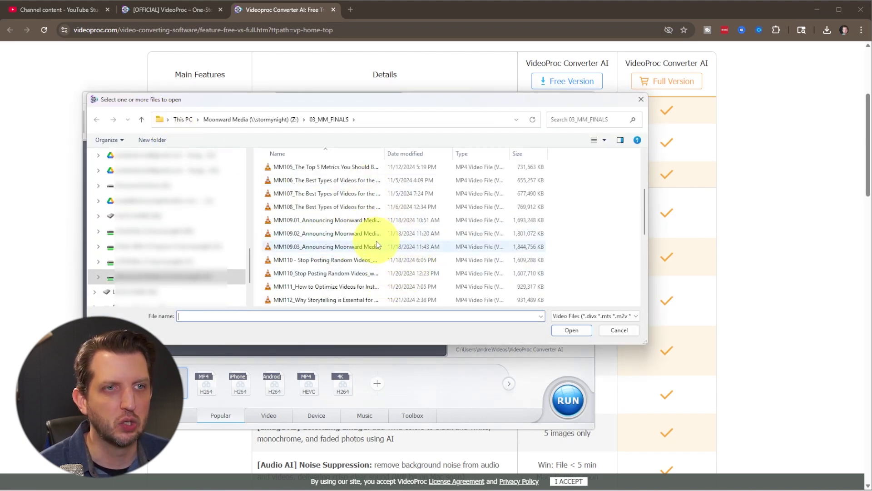
scroll(359, 263, down, 1)
click(333, 300)
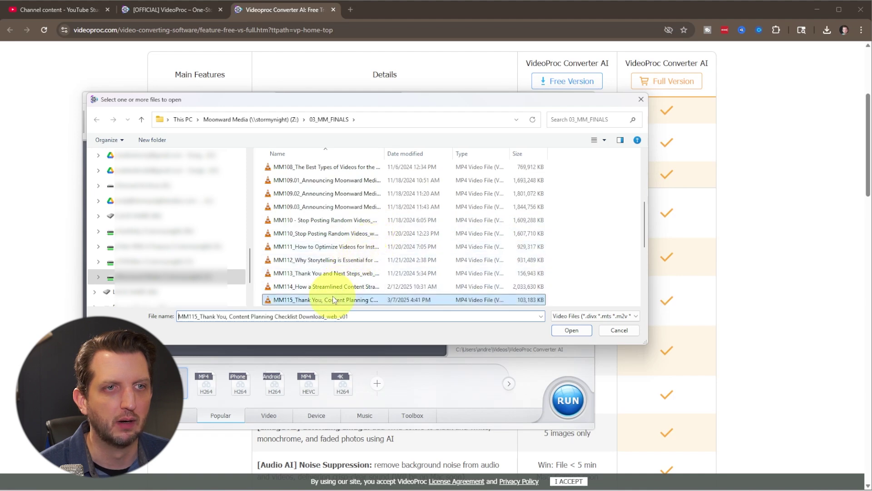
click(572, 331)
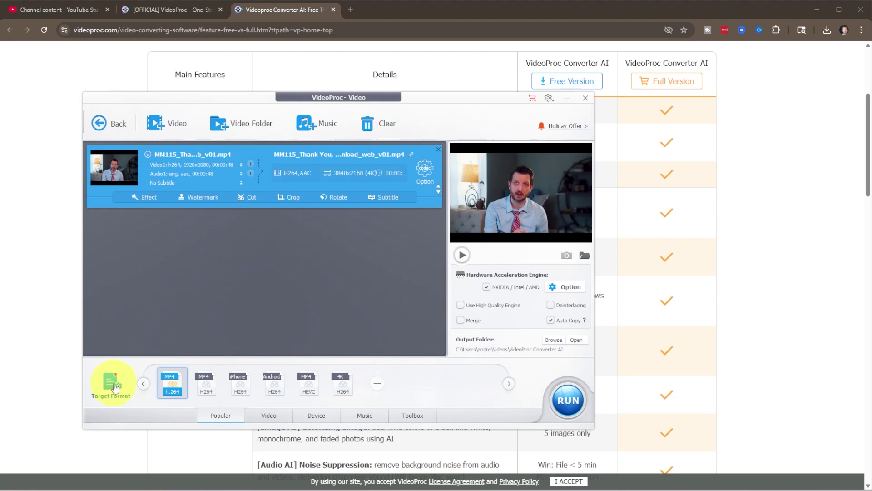
- Choose General Profiles > MP4 Video (H264) as the clip's target format
click(111, 387)
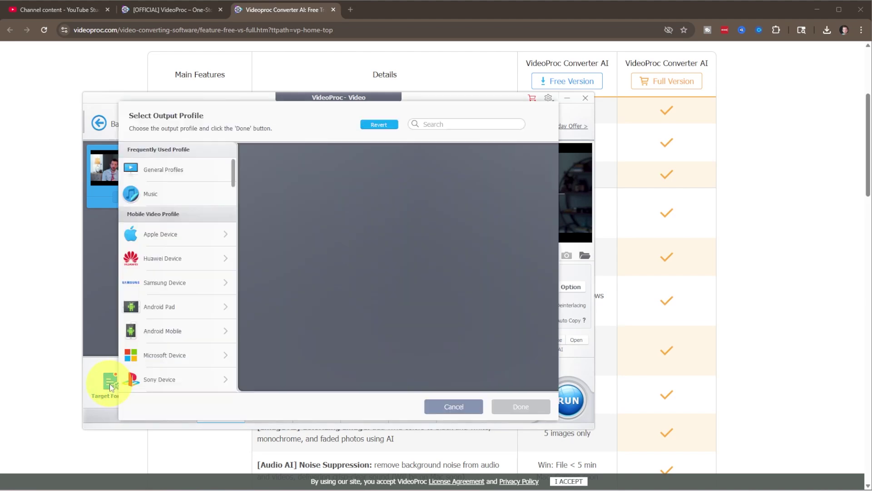
click(178, 172)
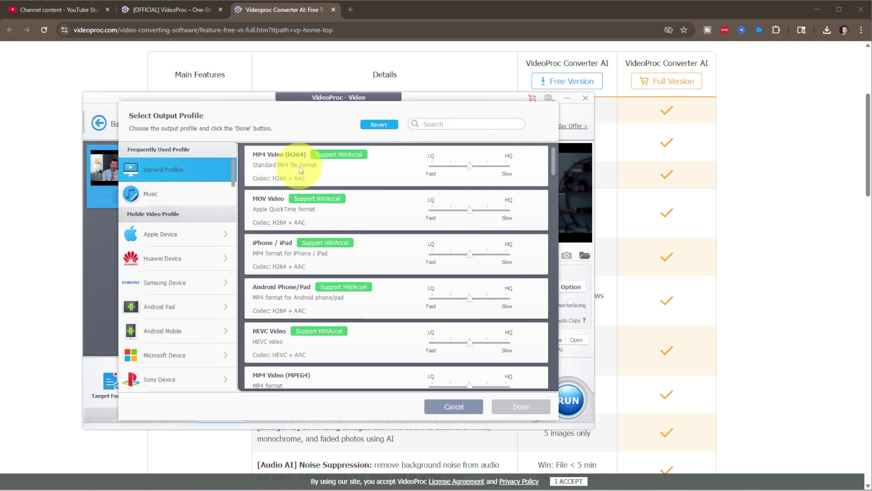
click(299, 166)
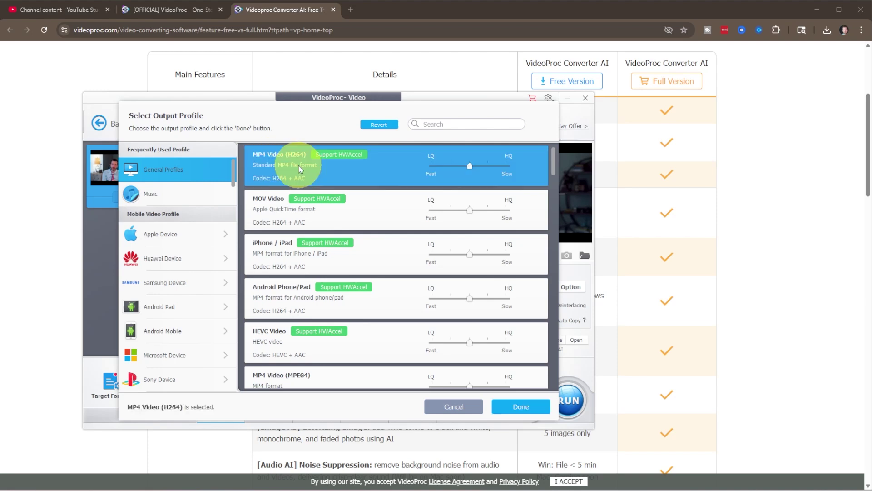
click(530, 408)
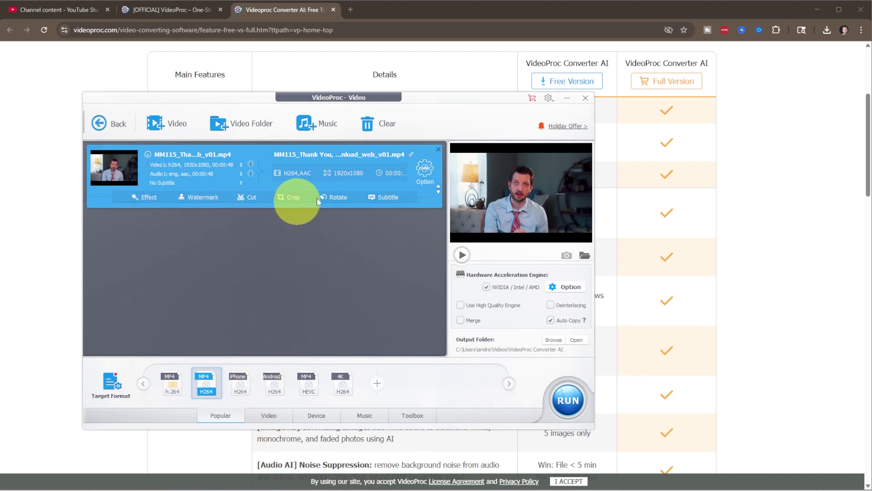
- Set the H264 output resolution to 3840x2160 (4K) in the codec options
click(425, 171)
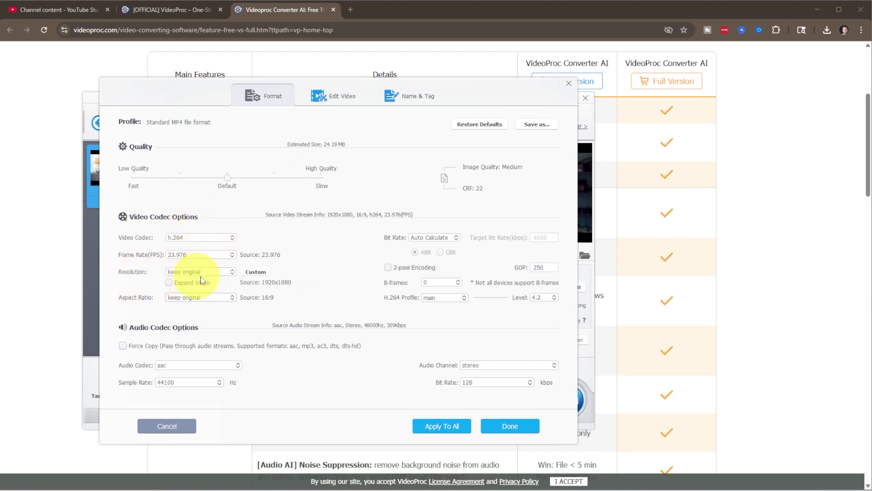
click(233, 276)
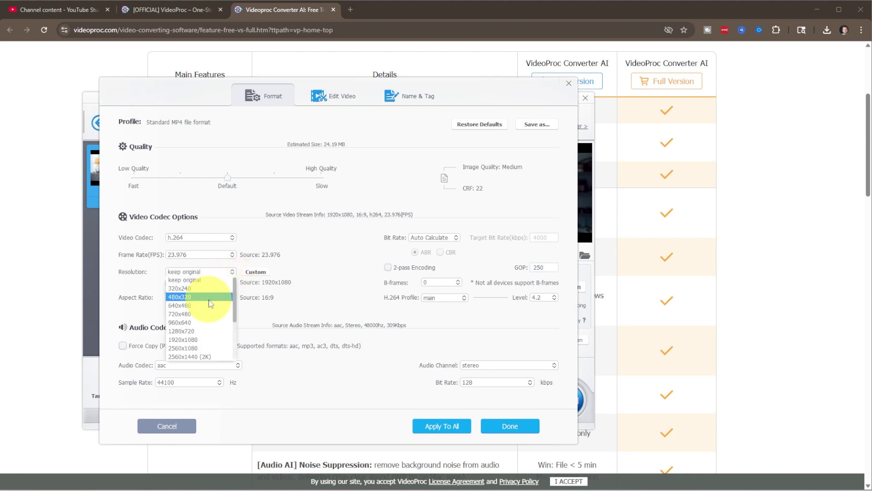
scroll(211, 304, down, 1)
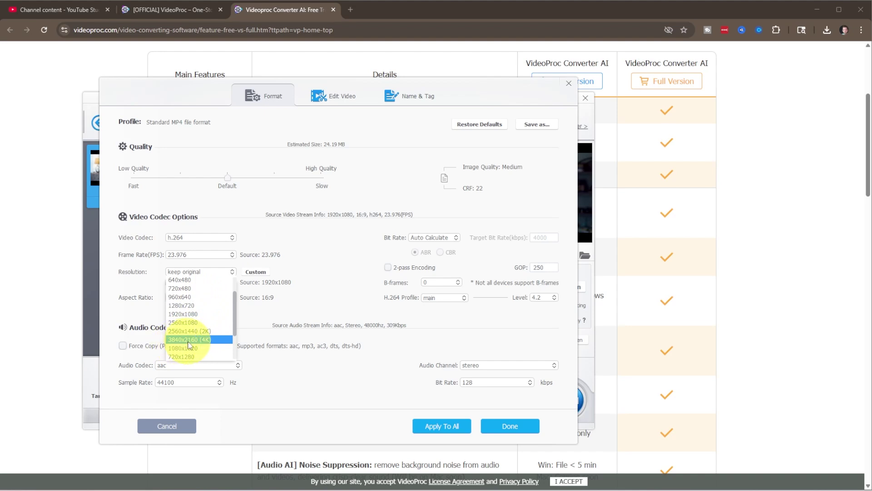
click(189, 340)
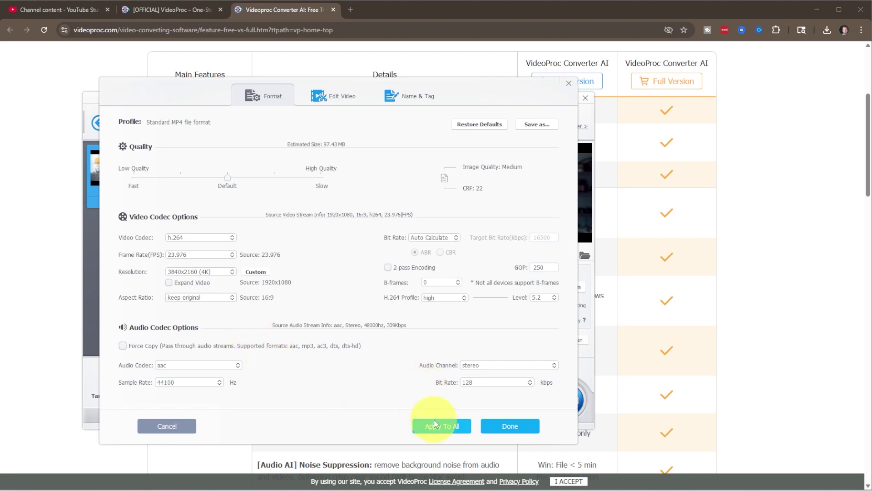
click(505, 424)
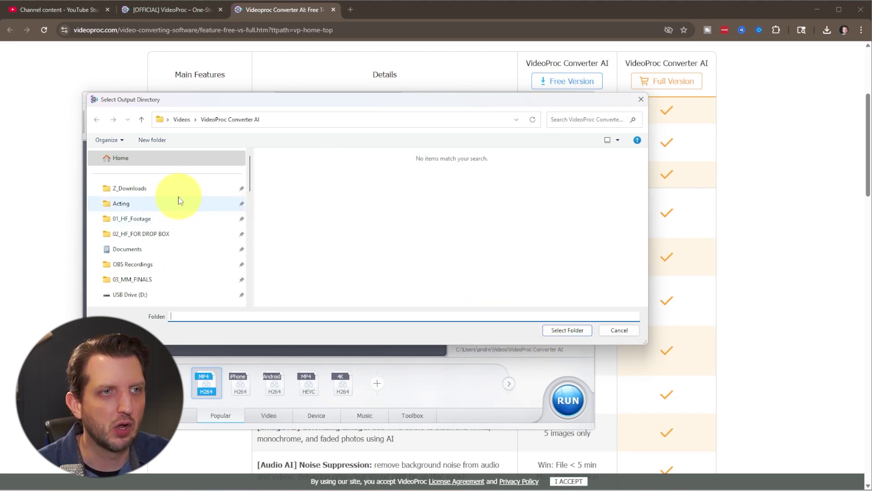
- Set Z_Downloads as the output folder and run the 4K conversion past the trial notice
click(145, 188)
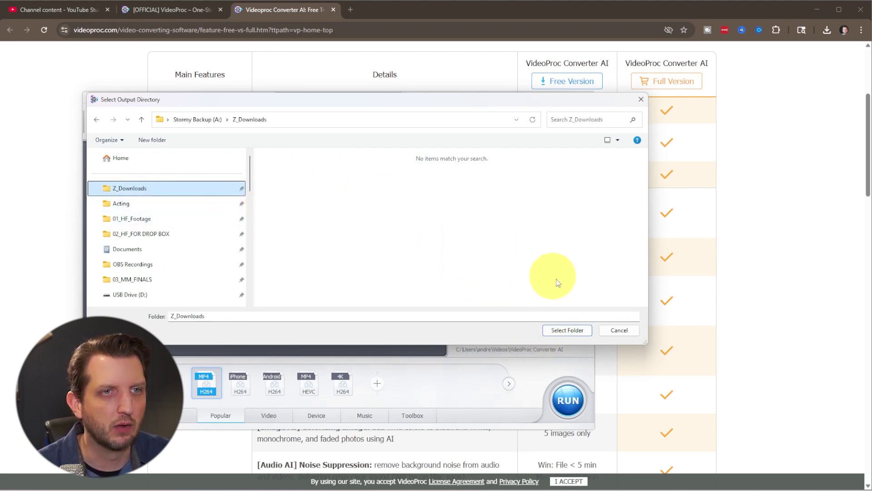
click(573, 331)
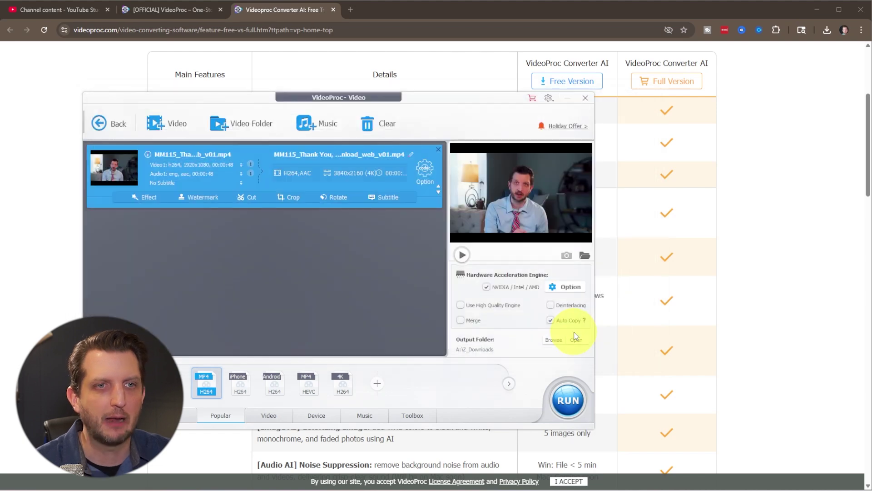
click(569, 399)
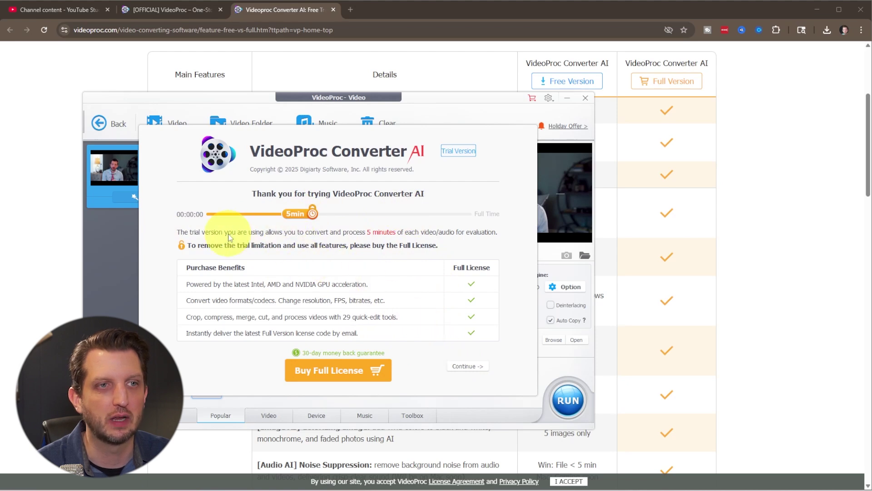
click(476, 369)
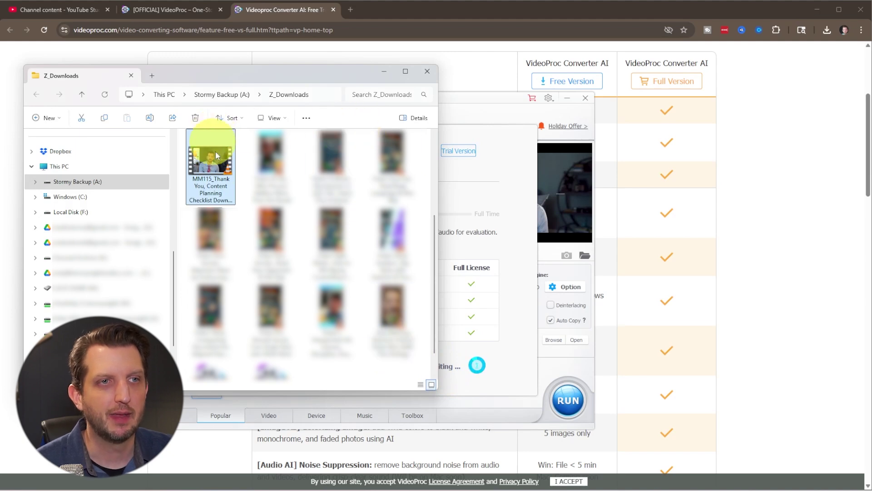
right_click(212, 188)
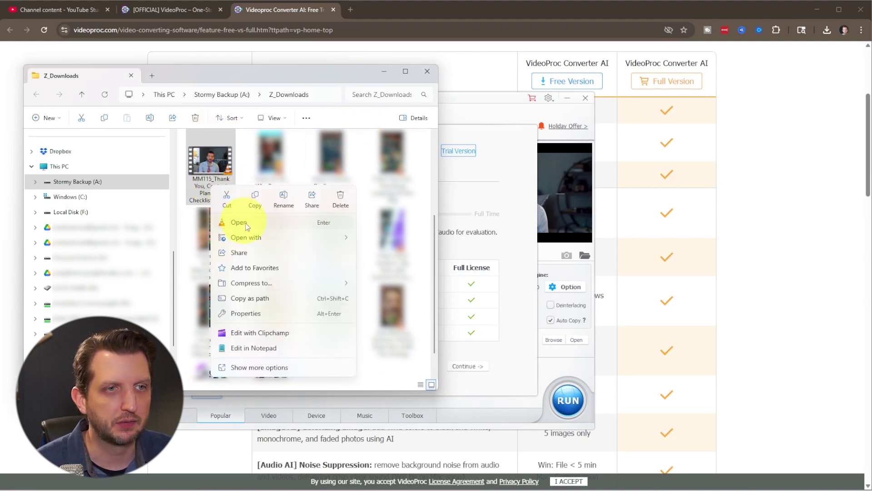
click(267, 311)
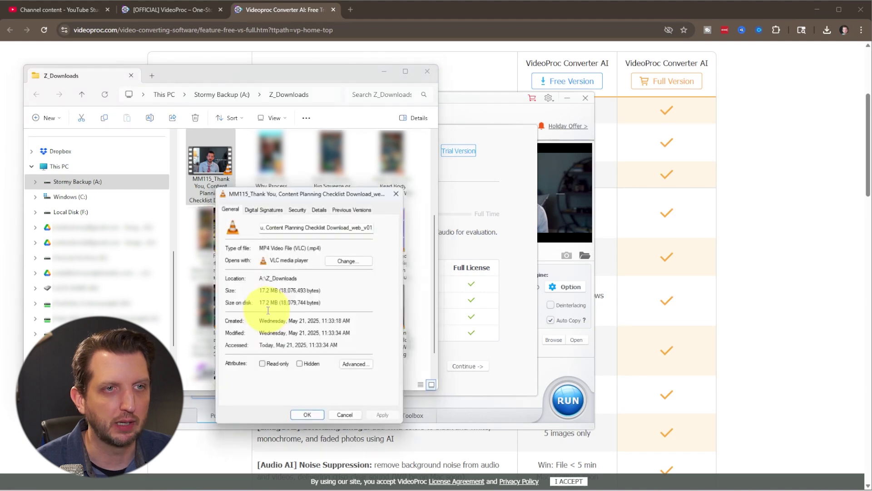
click(319, 209)
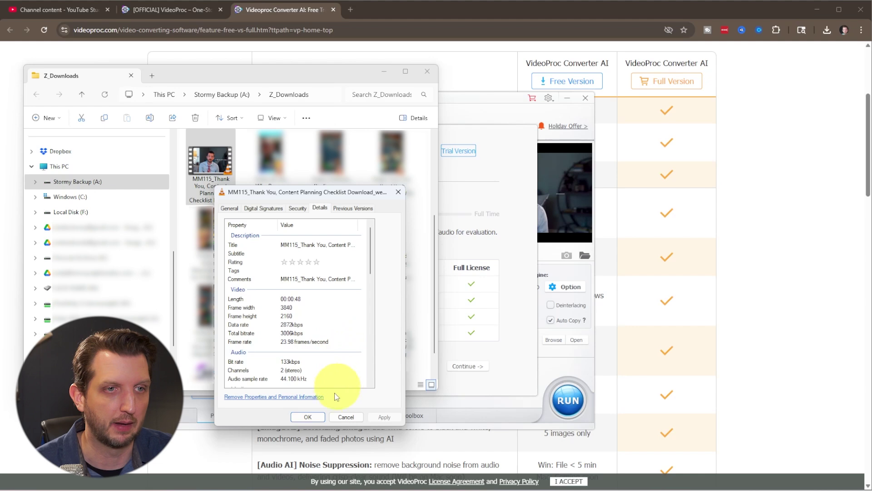
click(318, 417)
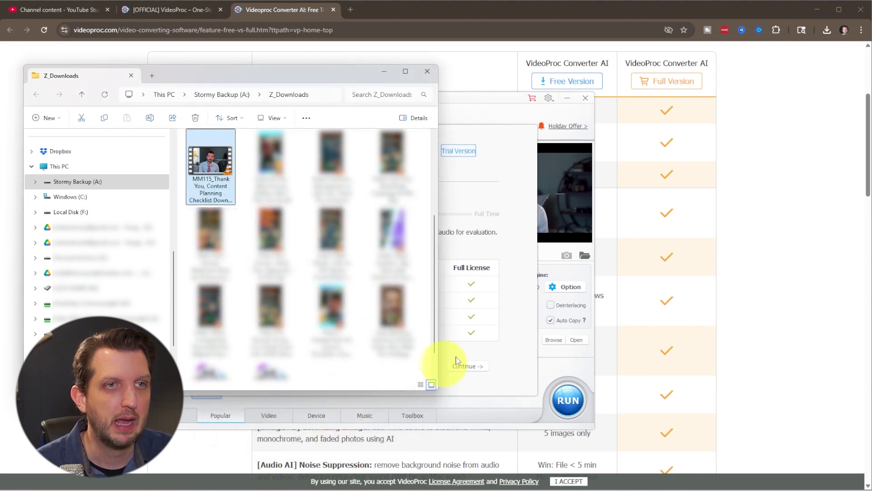
- Start a new YouTube Studio upload via Create > Upload videos
click(52, 10)
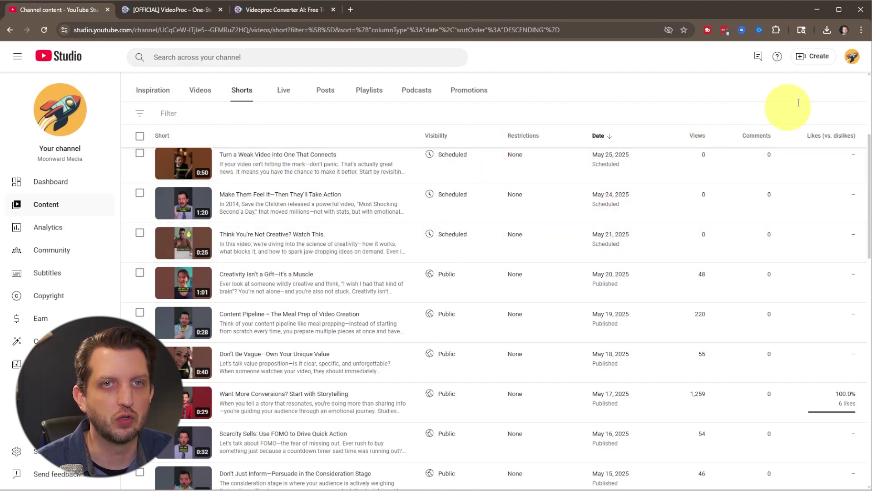
click(816, 61)
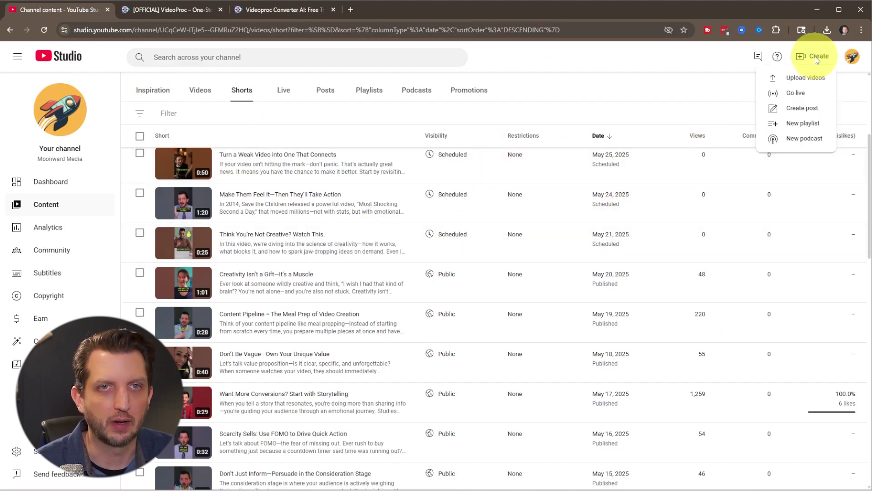
click(805, 78)
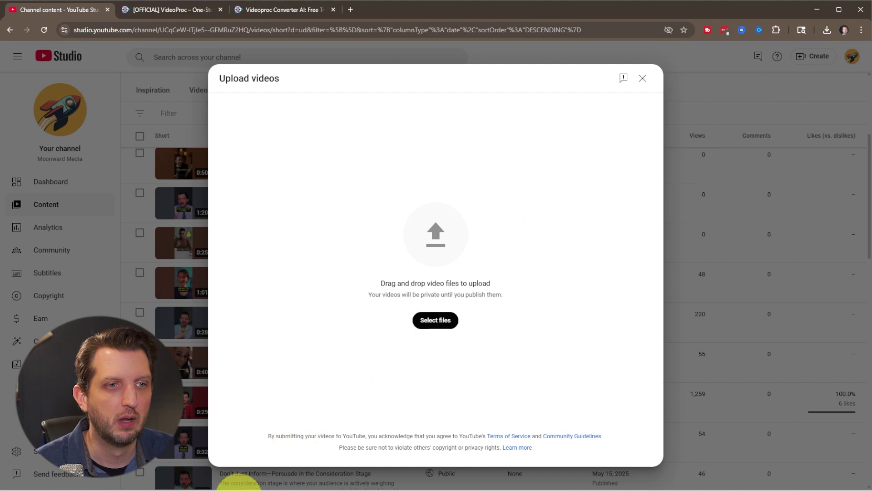
- Drag the converted MM115 video from Z_Downloads into the upload dialog
click(232, 487)
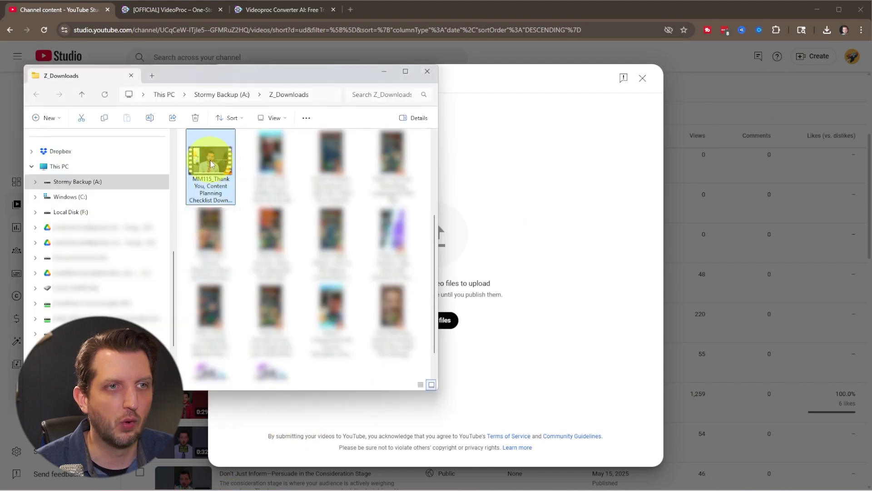
drag(210, 163, 515, 234)
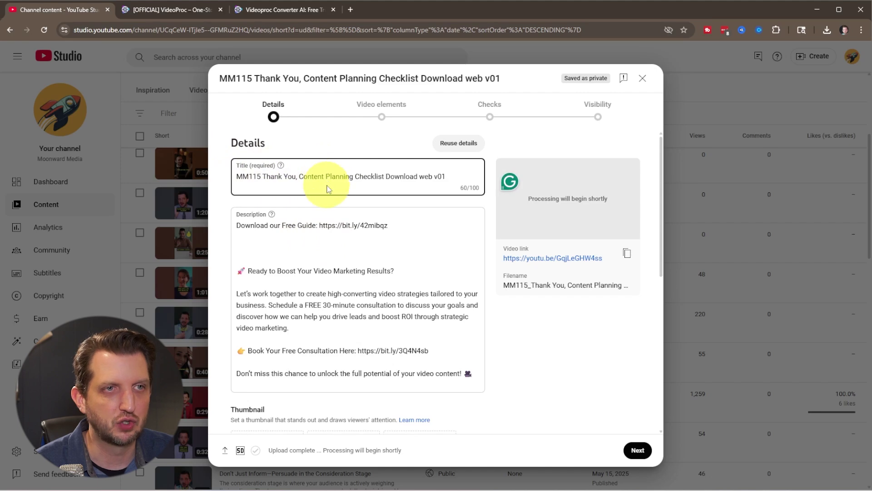
scroll(321, 247, down, 2)
scroll(318, 268, down, 1)
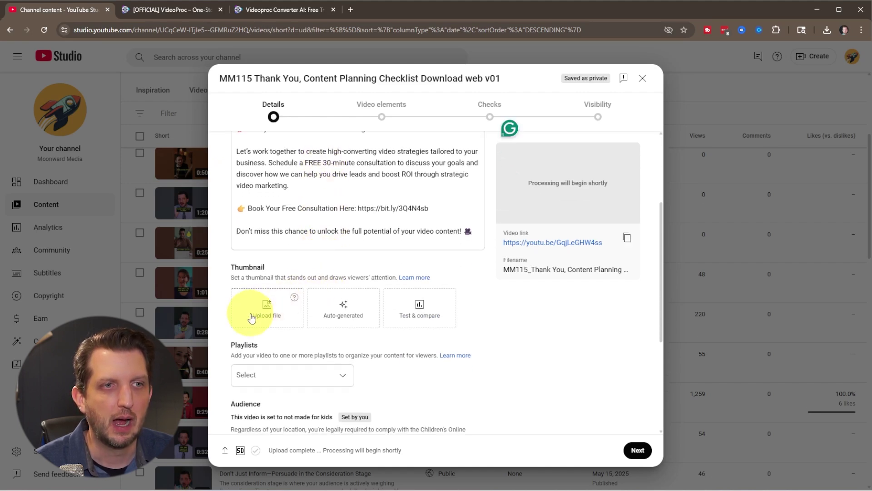
scroll(312, 345, down, 2)
scroll(318, 314, down, 1)
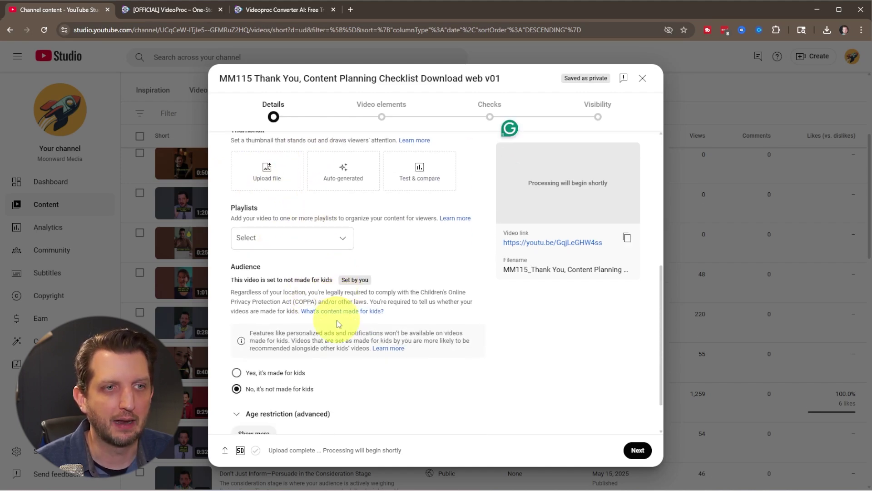
scroll(338, 324, down, 1)
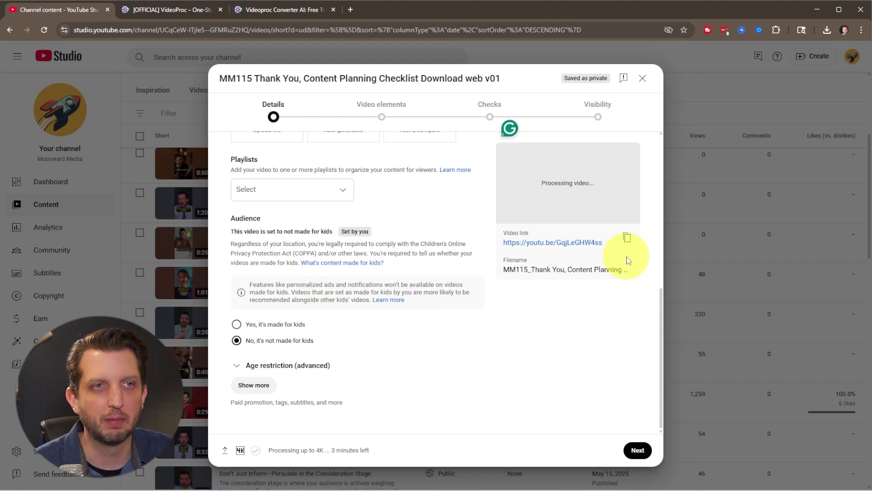
- Pass the Video elements and Checks pages, set visibility to Private, and save
click(638, 450)
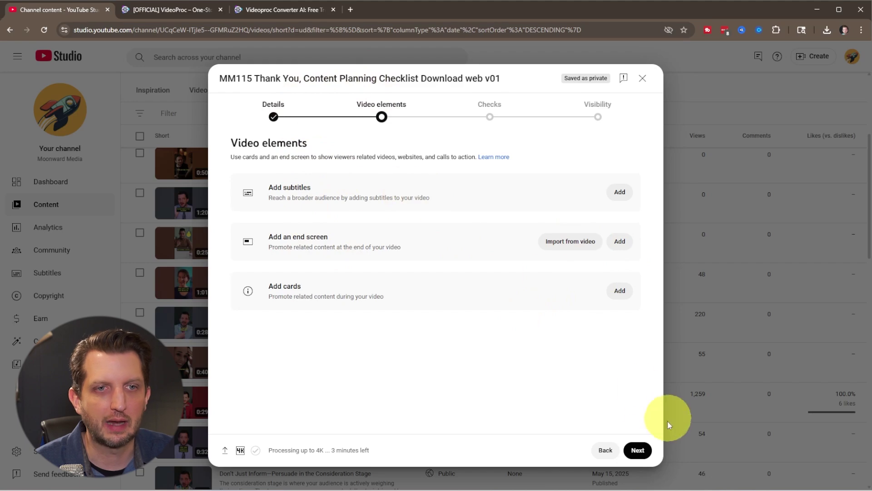
click(641, 451)
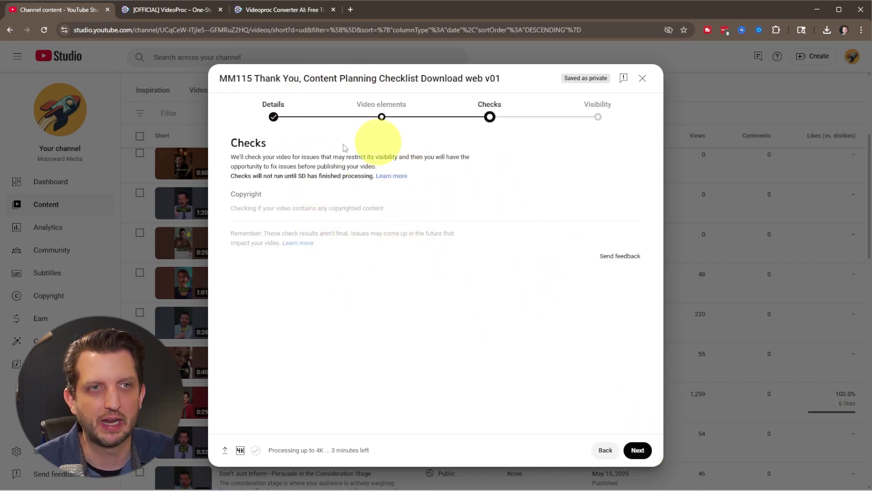
click(642, 451)
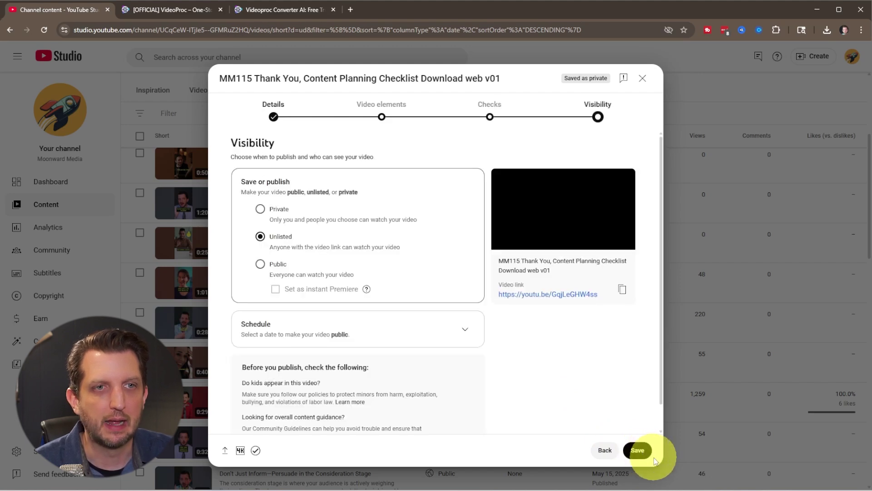
click(261, 210)
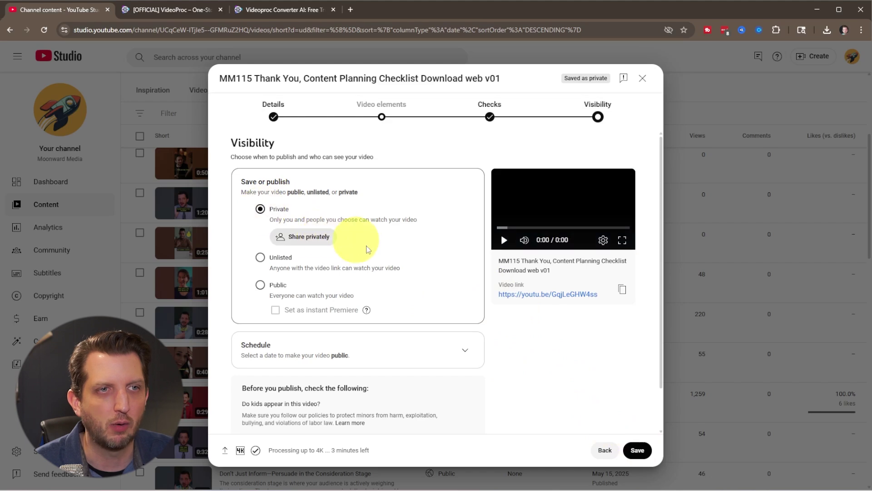
click(637, 451)
click(201, 117)
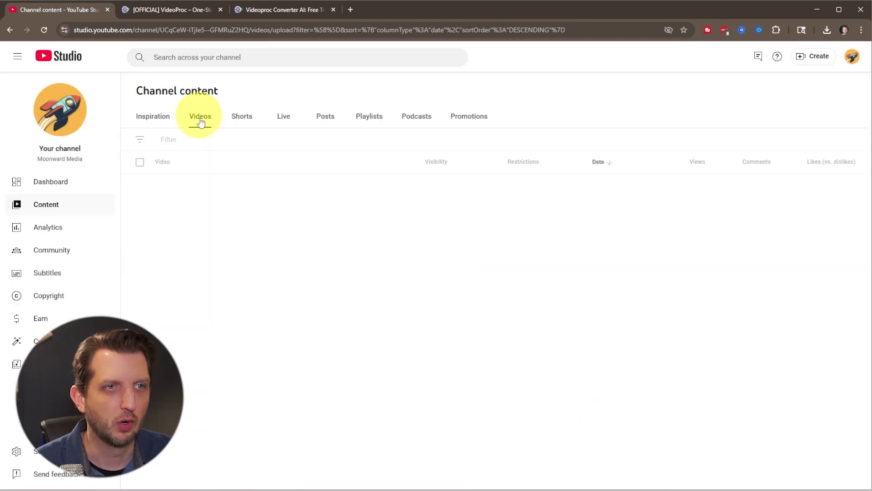
mouse_move(314, 193)
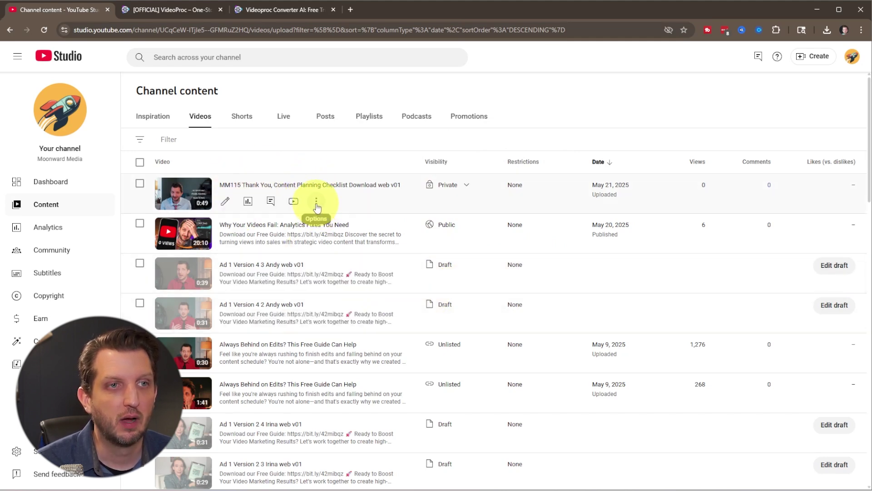
- Open the MM115 watch page, set playback quality to 2160p, and play it
click(293, 202)
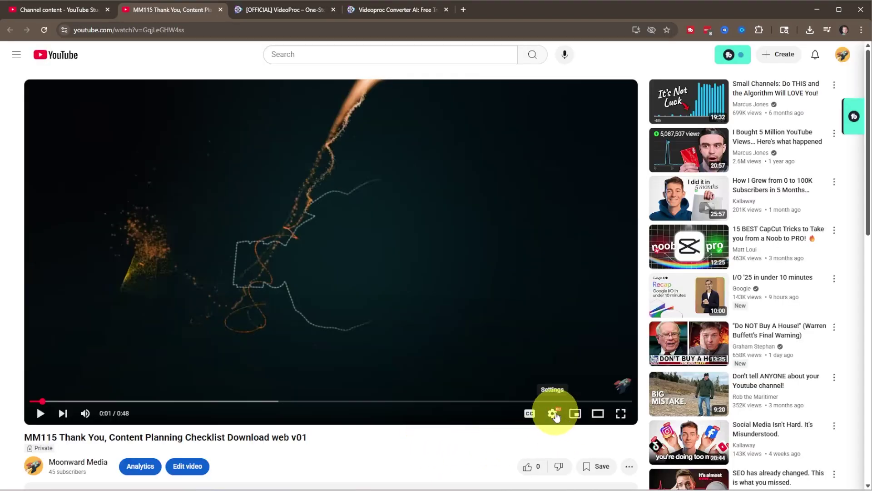
click(553, 414)
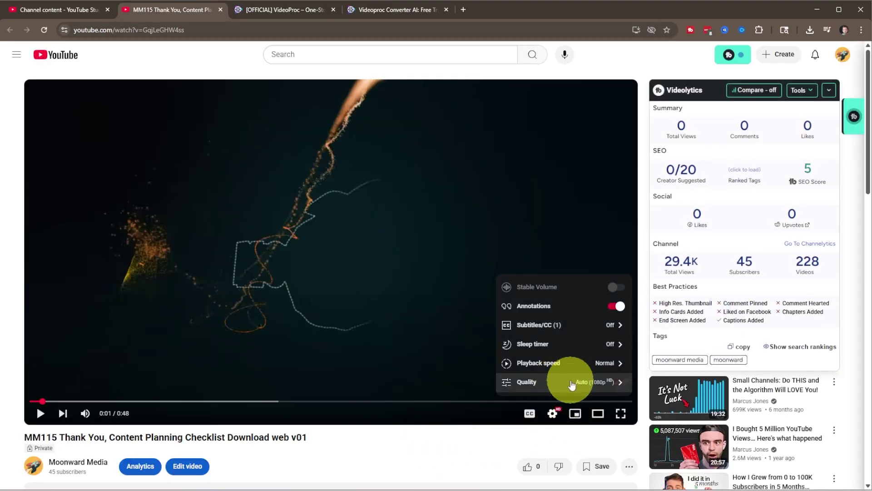
click(571, 384)
click(558, 241)
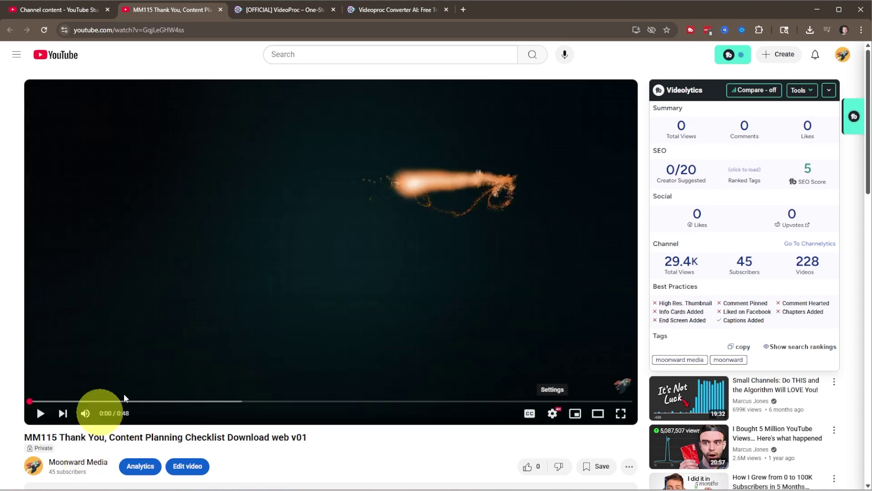
click(40, 413)
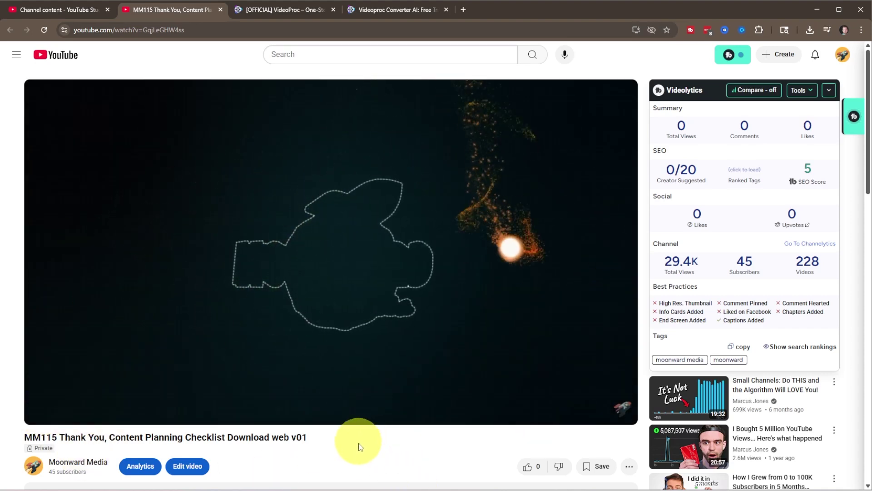